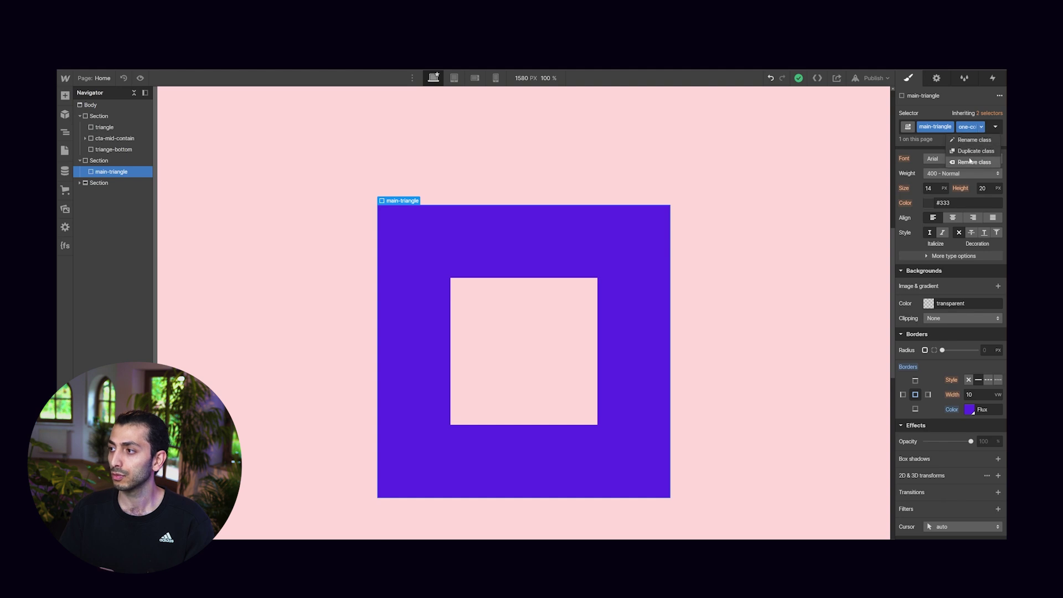
- Remove main-triangle's extra combo class and review its red right, blue bottom and yellow left borders
click(970, 162)
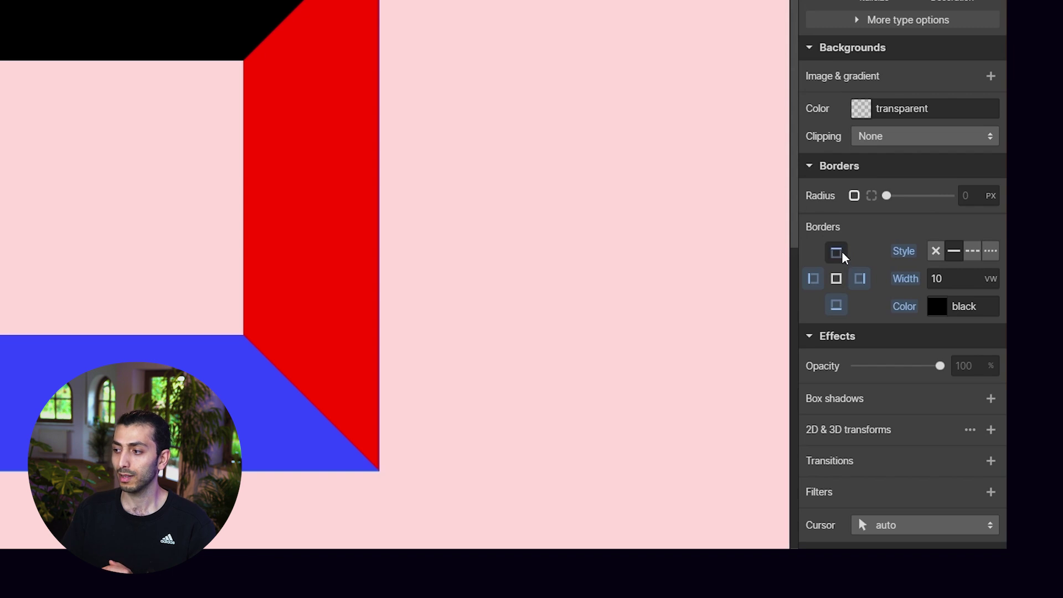
click(859, 279)
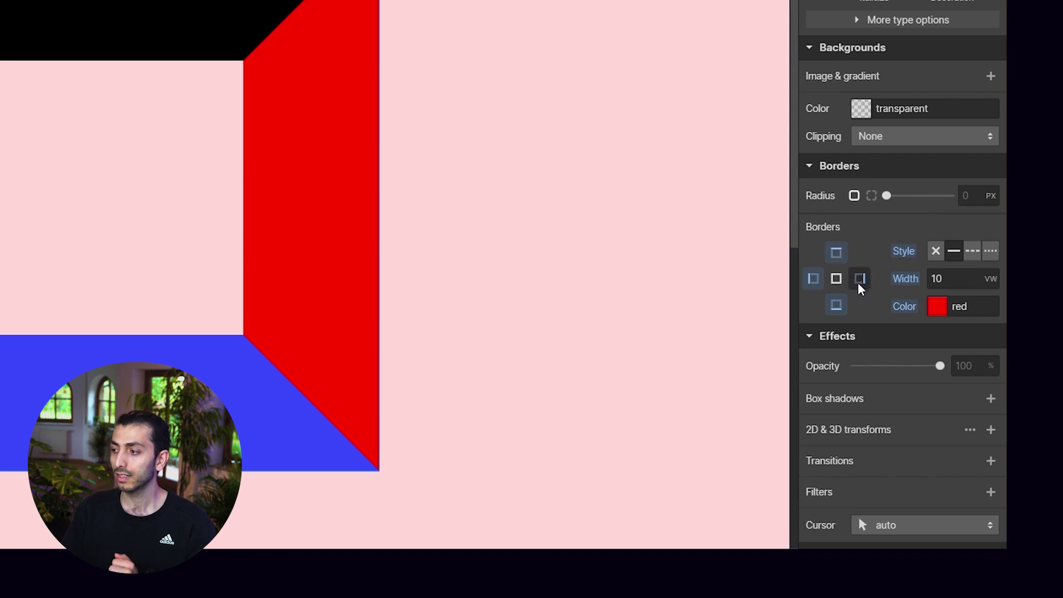
click(836, 306)
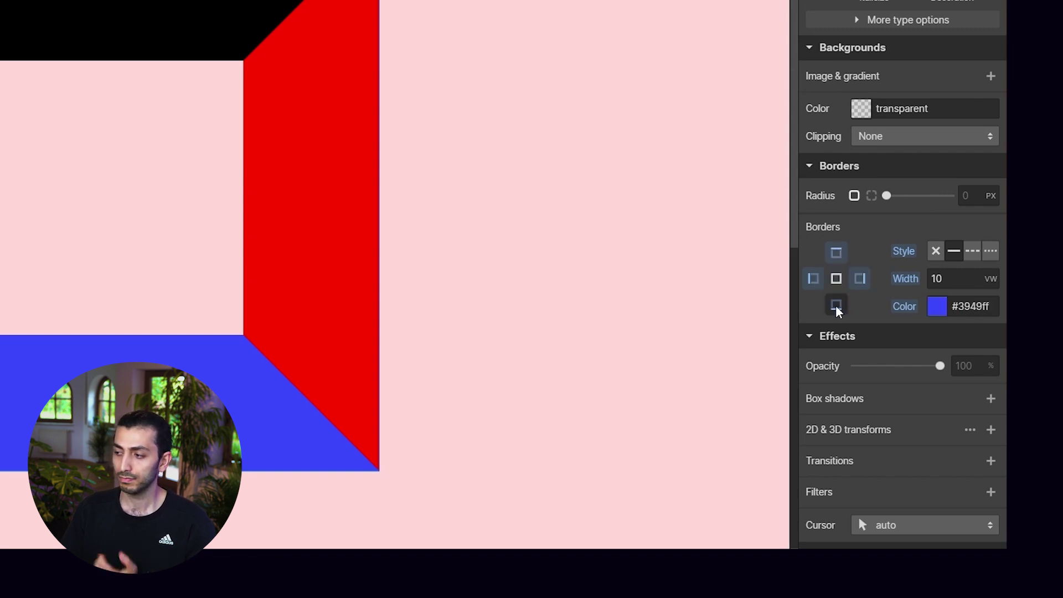
click(820, 283)
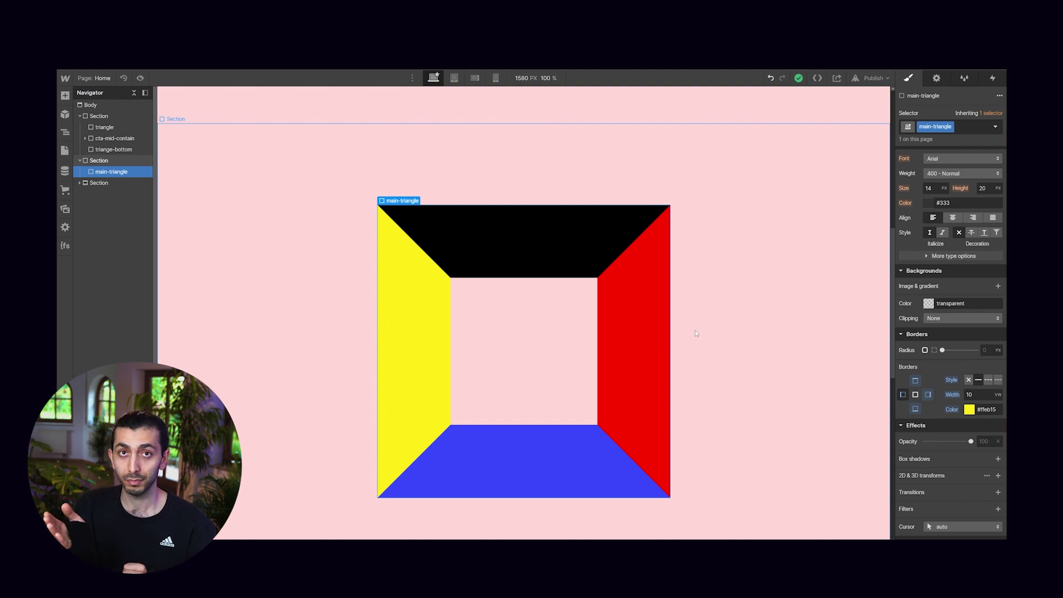
- Reset main-triangle's Width and Height from 40 VW to Auto
scroll(915, 324, up, 5)
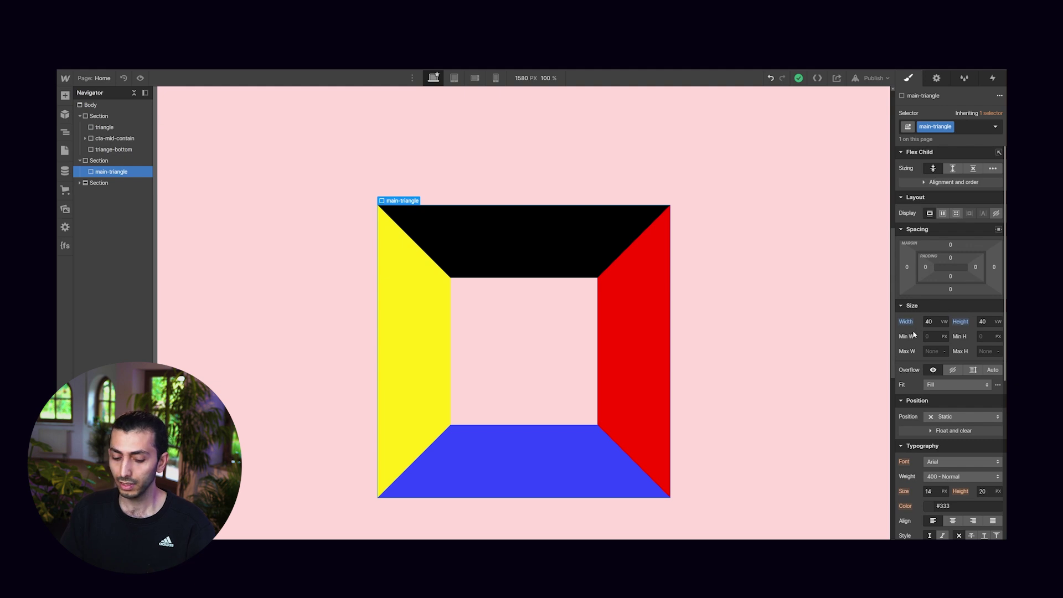
alt+click(906, 322)
alt+click(961, 322)
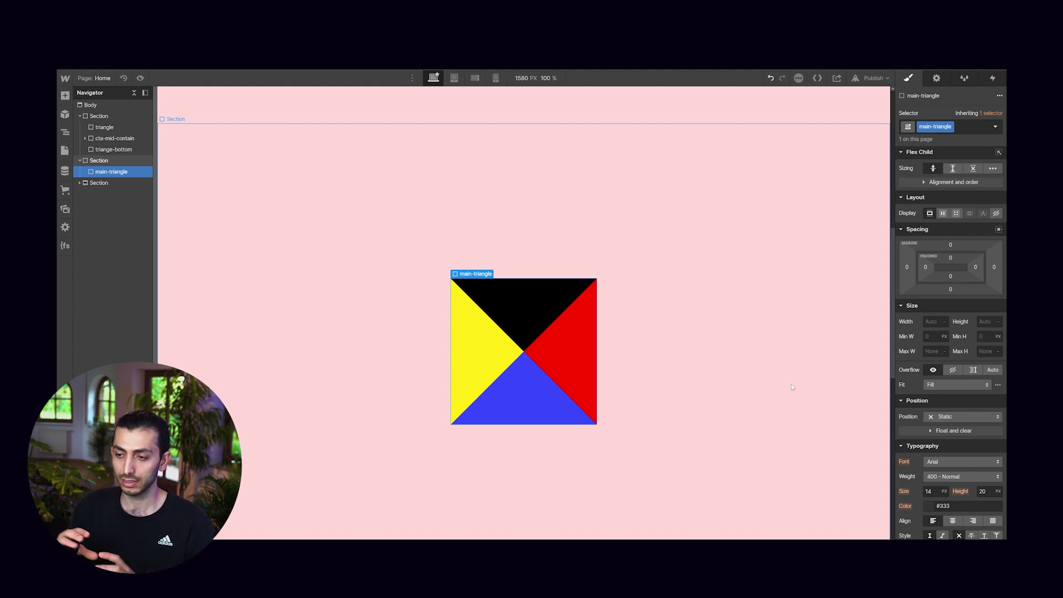
scroll(551, 384, down, 2)
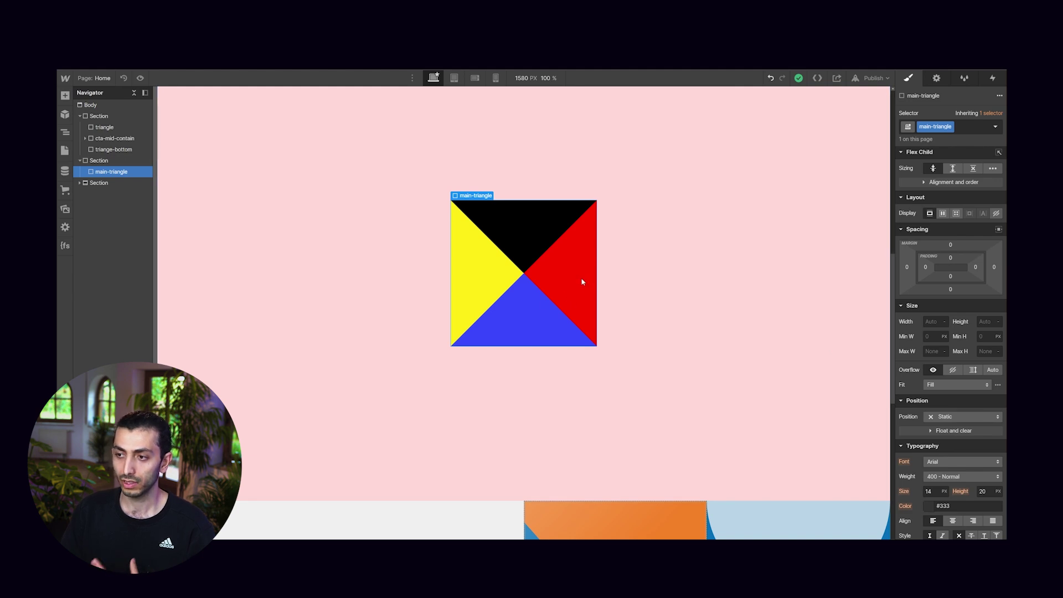
scroll(950, 460, down, 5)
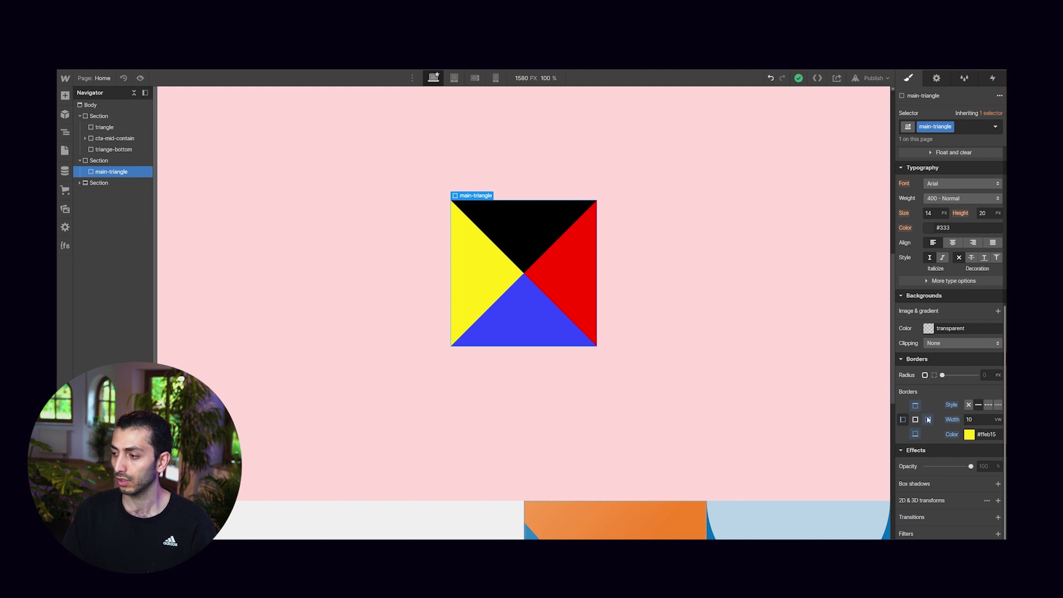
- Set the right and bottom border styles of main-triangle to none
click(928, 419)
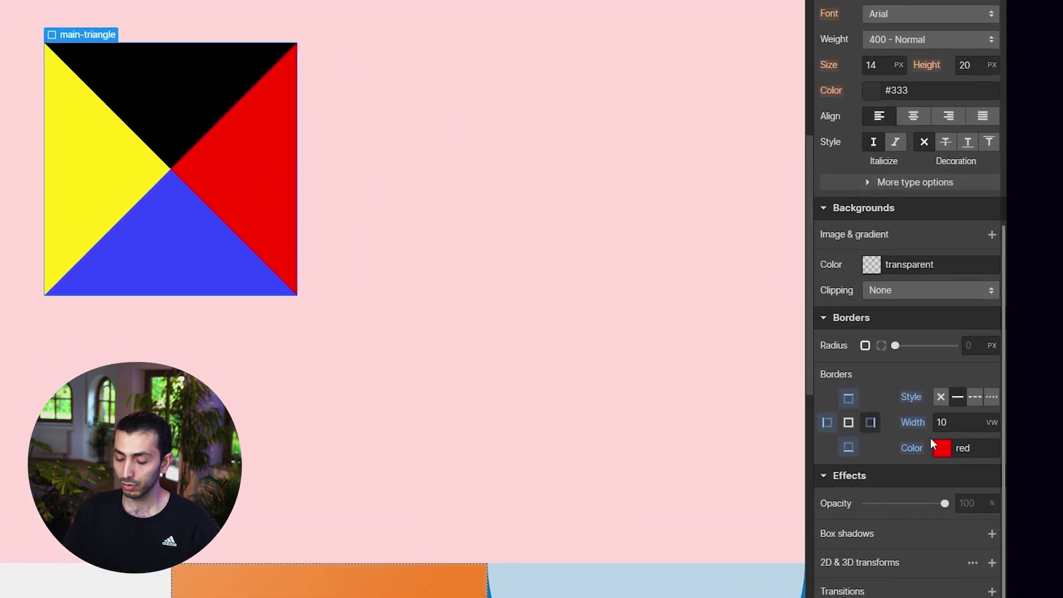
click(937, 403)
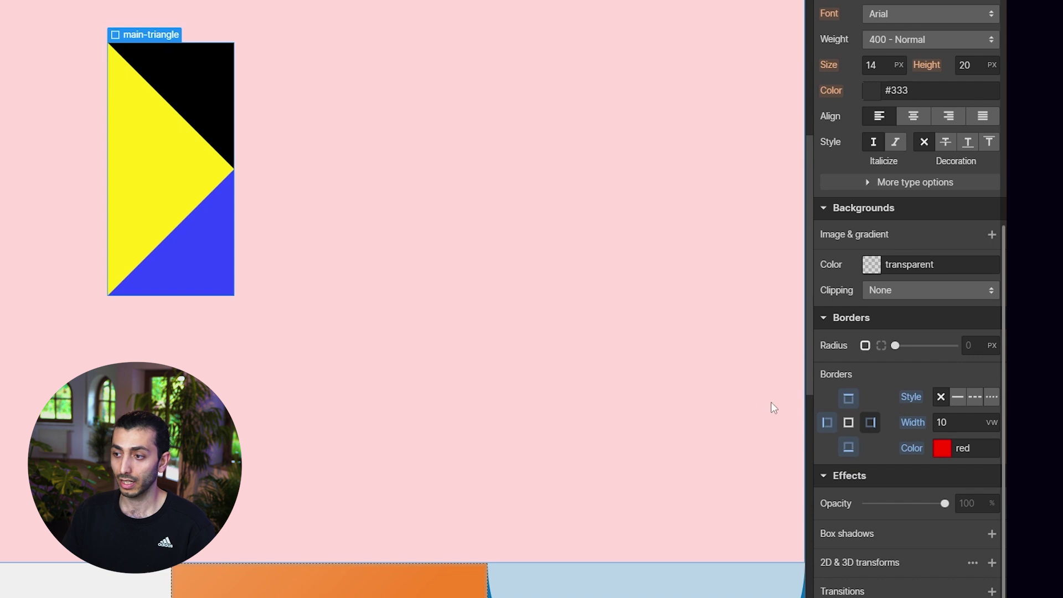
click(848, 447)
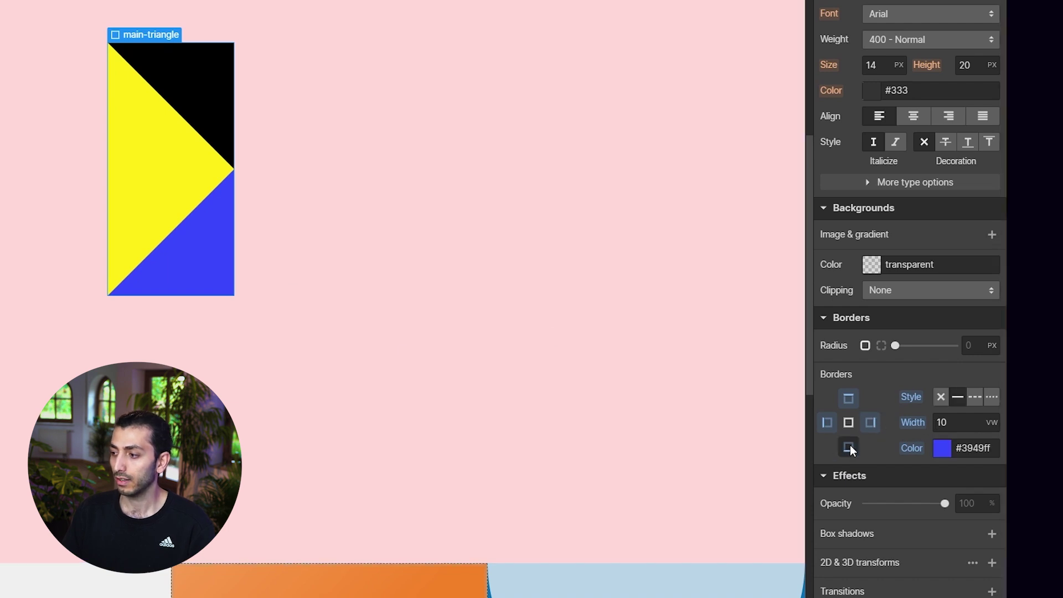
click(940, 399)
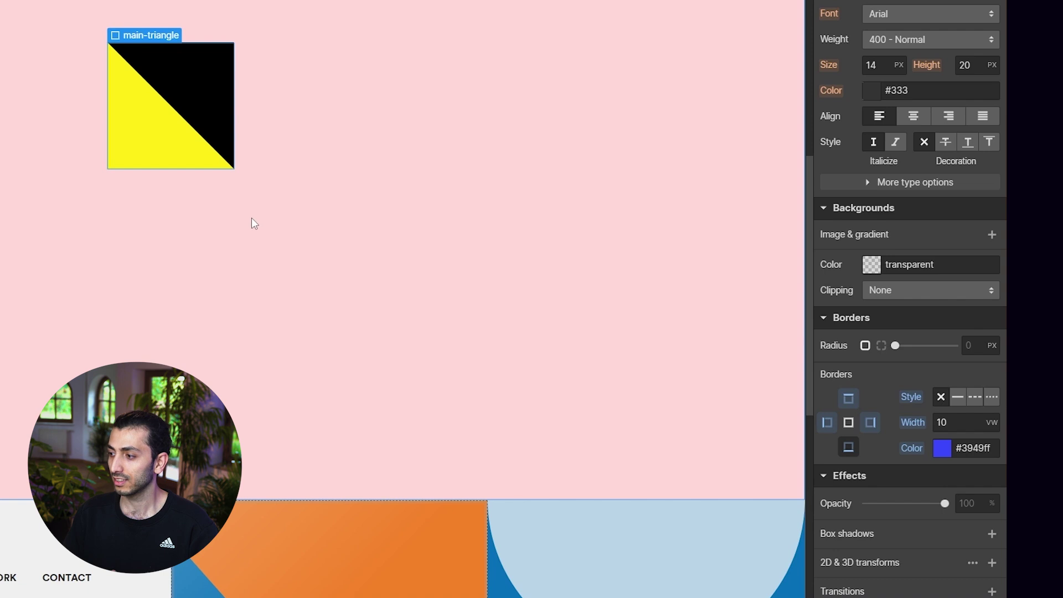
- Make the left border transparent, leaving a single black triangle
click(827, 423)
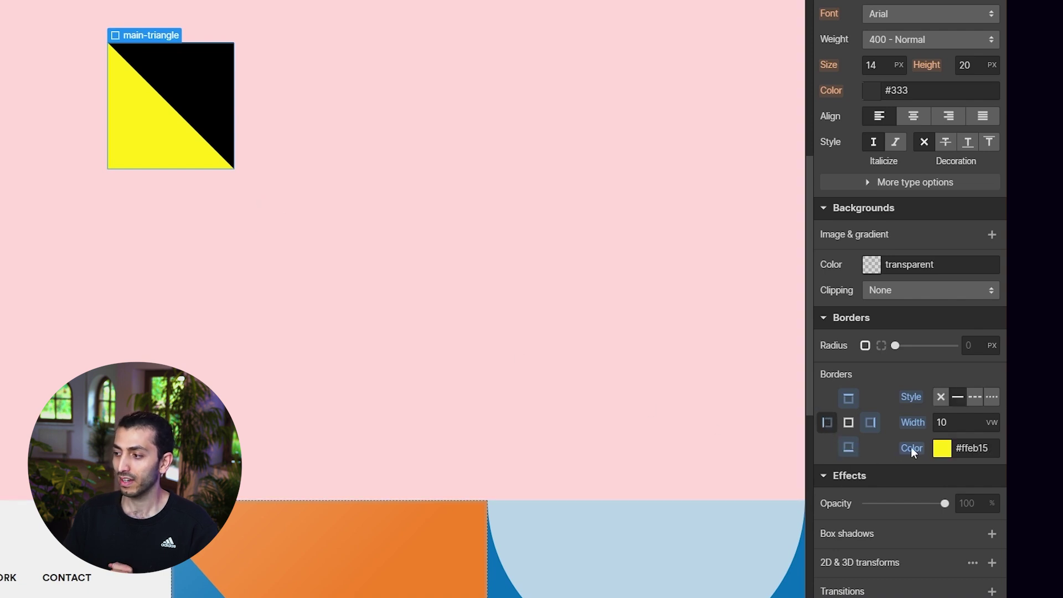
click(947, 445)
click(889, 454)
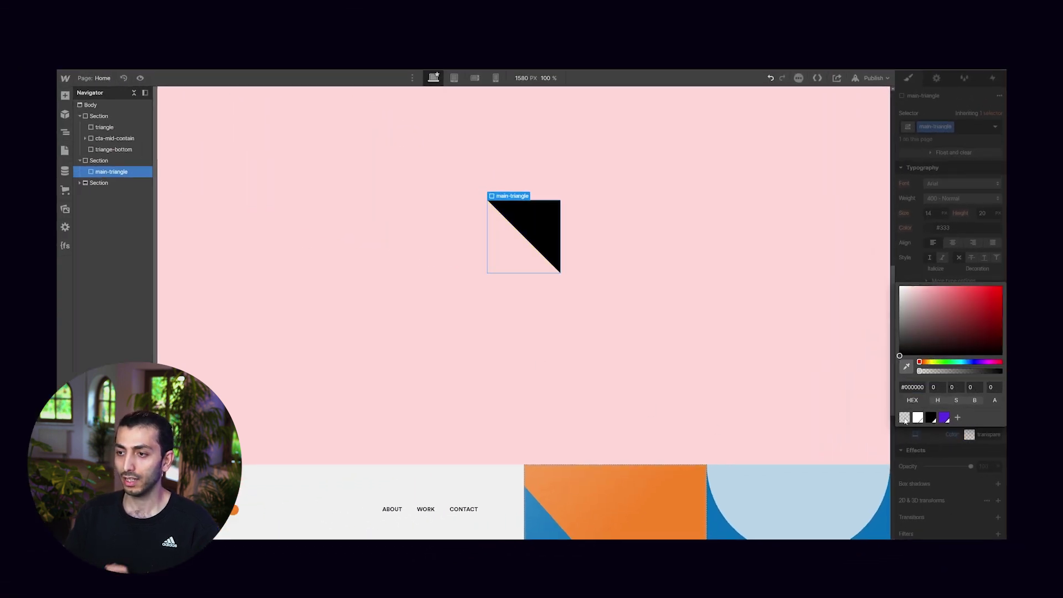
click(518, 303)
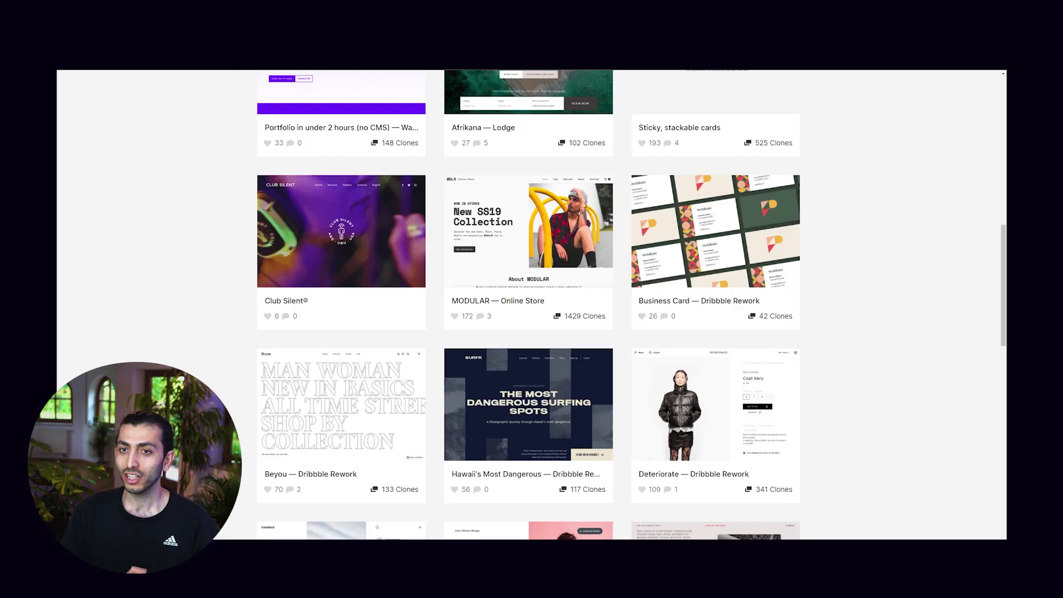
- Resize the DUO preview canvas to test how the pattern grid rescales
scroll(330, 193, up, 4)
scroll(330, 193, up, 7)
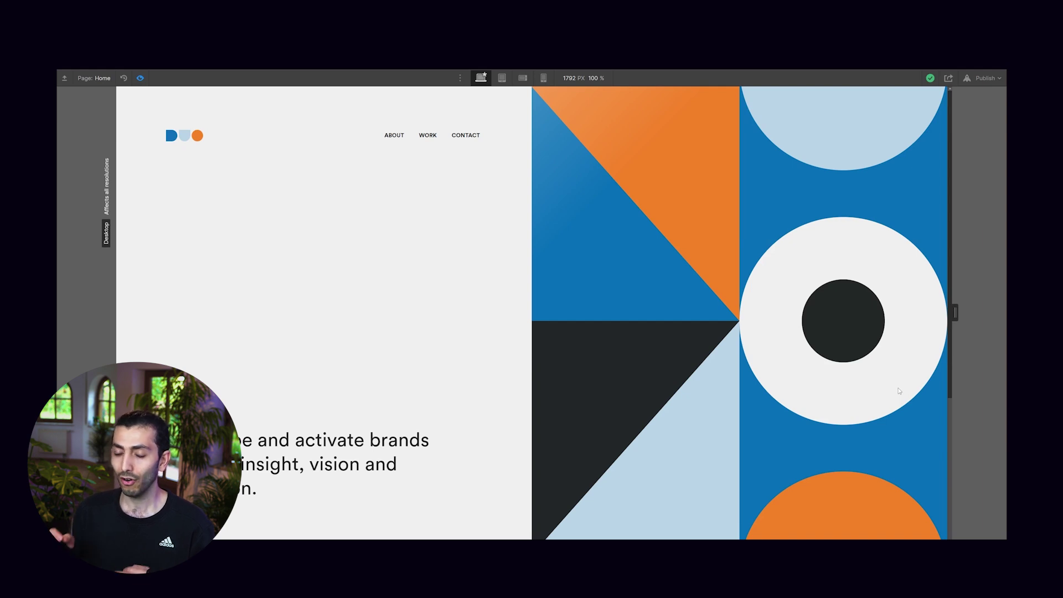
mouse_move(955, 313)
mouse_down()
mouse_move(973, 314)
mouse_move(829, 329)
mouse_move(974, 325)
mouse_move(946, 326)
mouse_move(955, 326)
mouse_up()
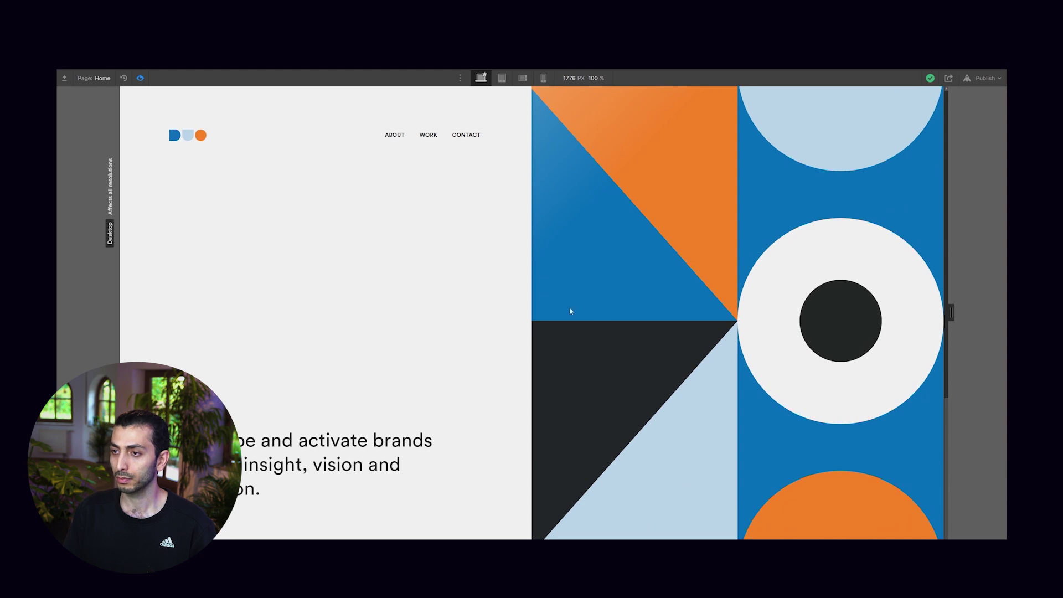
- Add the existing booom combo class to Pattern 2 and preview the result
click(140, 78)
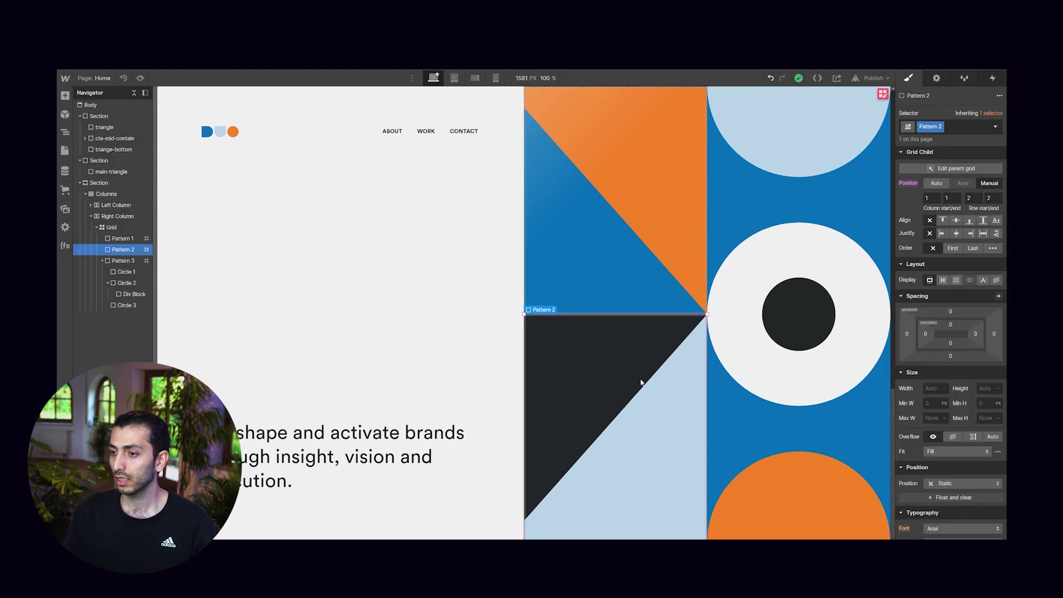
scroll(973, 422, down, 5)
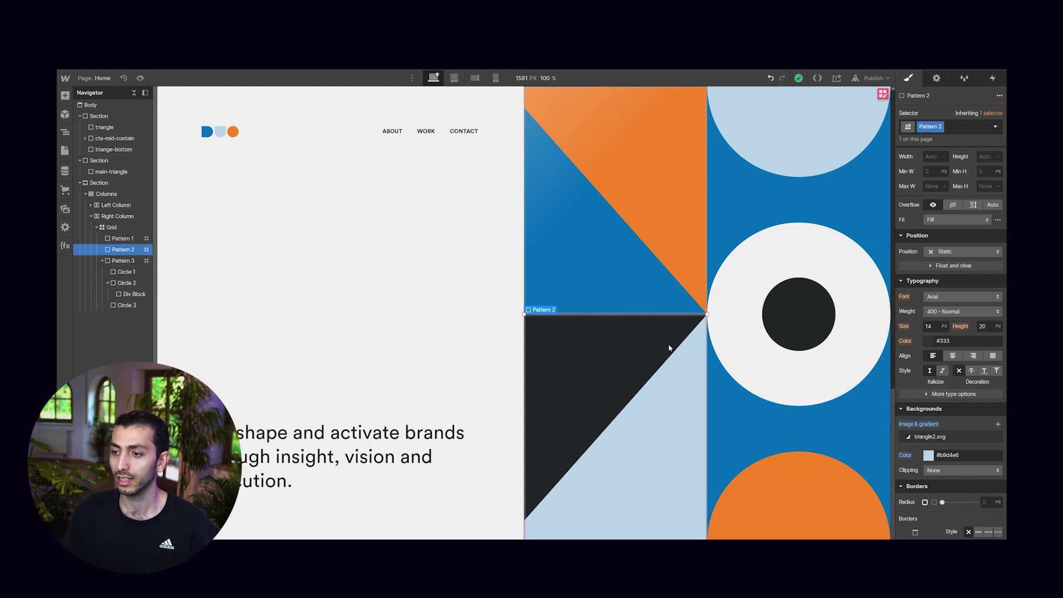
click(954, 130)
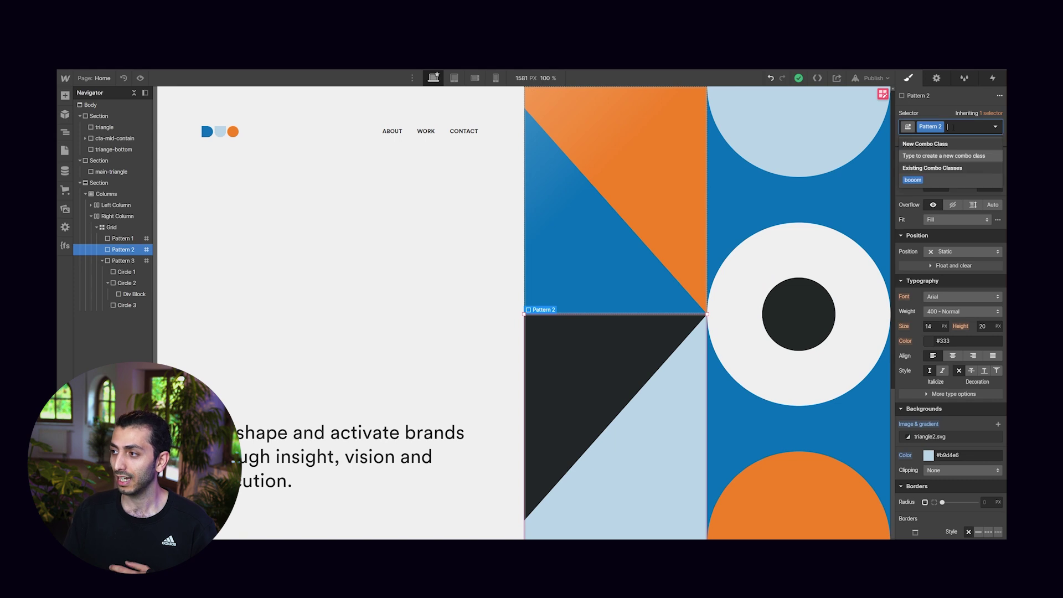
click(934, 181)
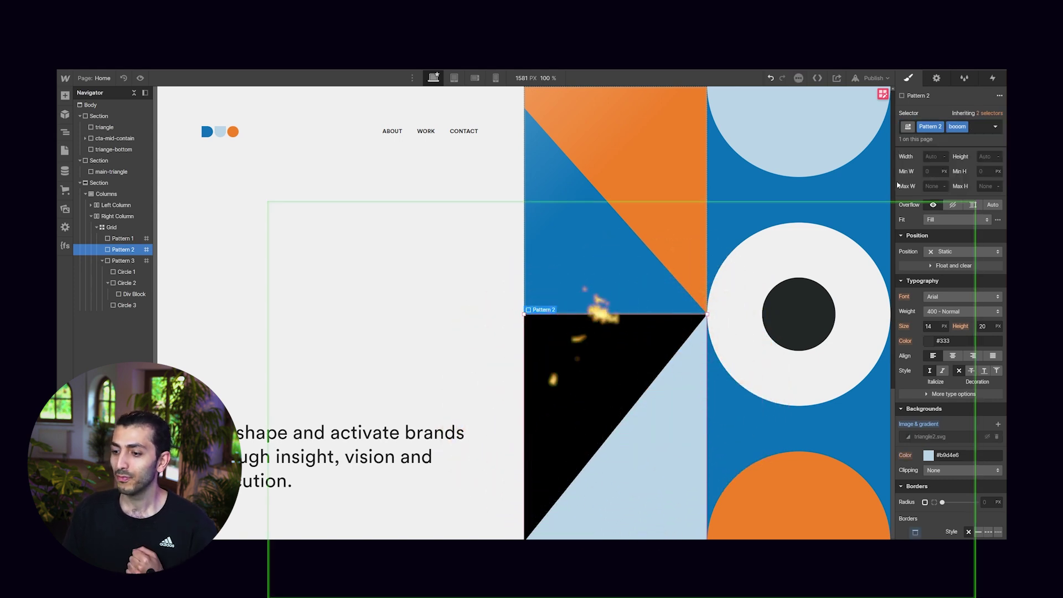
click(141, 79)
drag(906, 313, 881, 313)
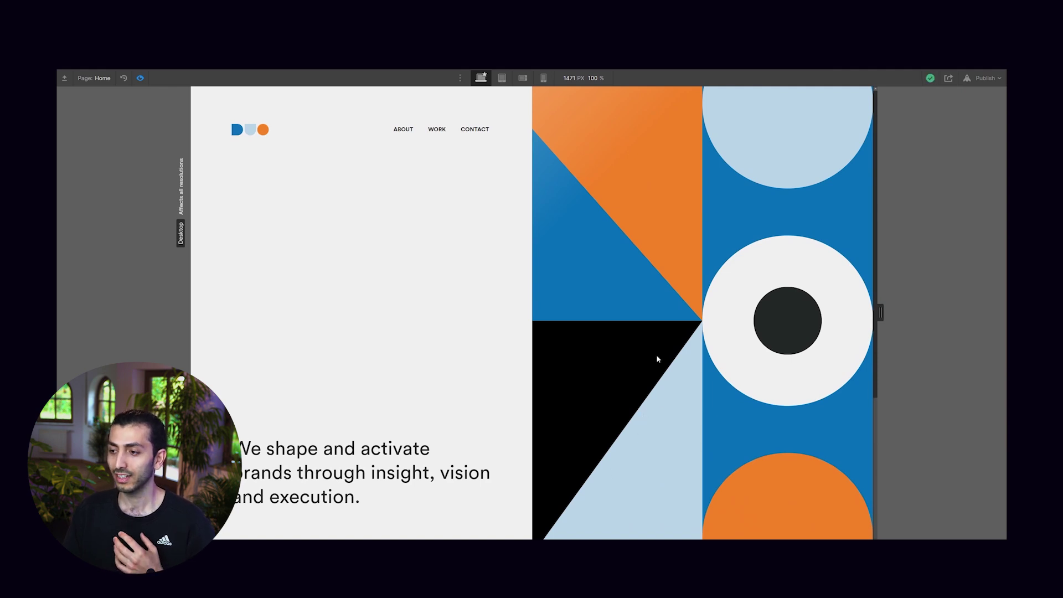
drag(873, 324, 934, 321)
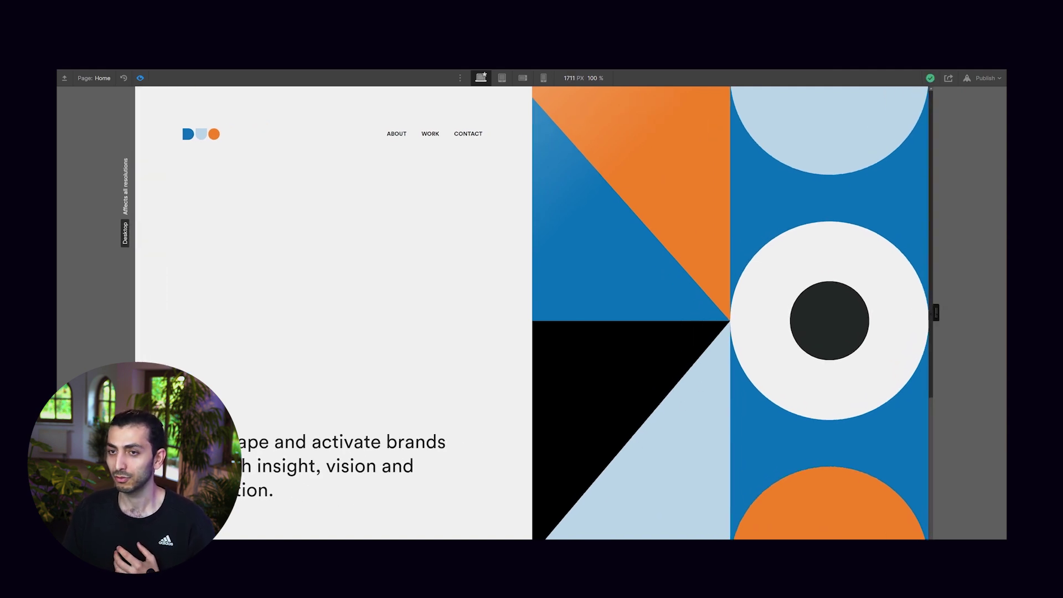
click(140, 78)
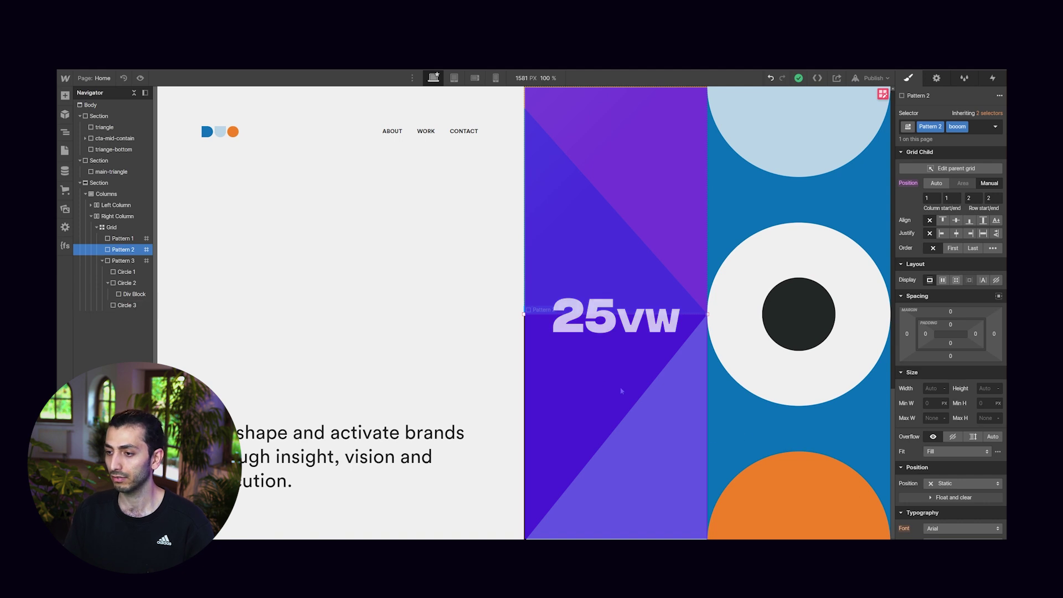
scroll(939, 487, down, 4)
scroll(942, 505, down, 3)
click(929, 408)
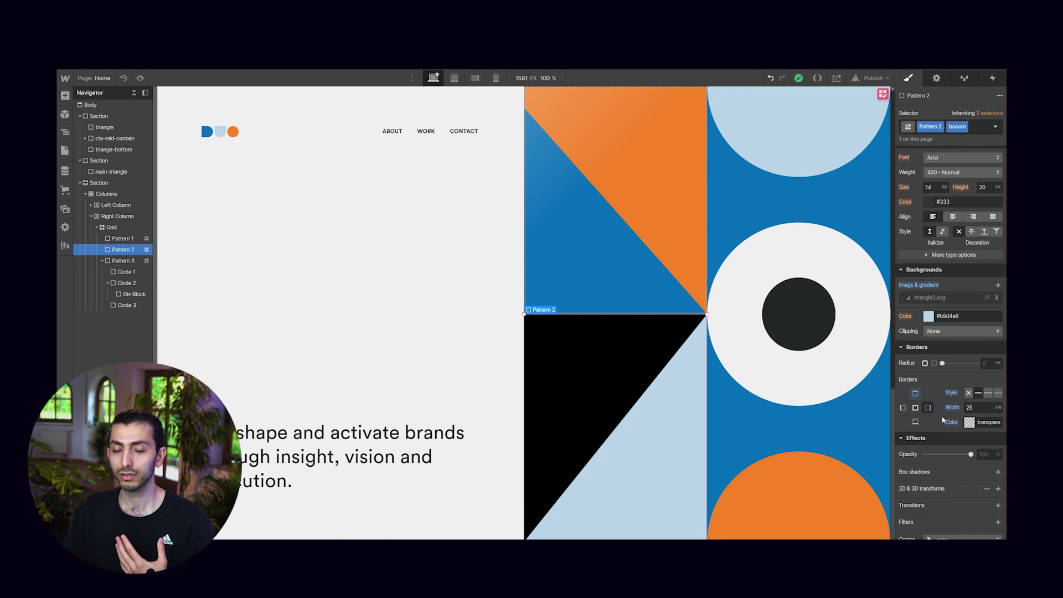
click(916, 394)
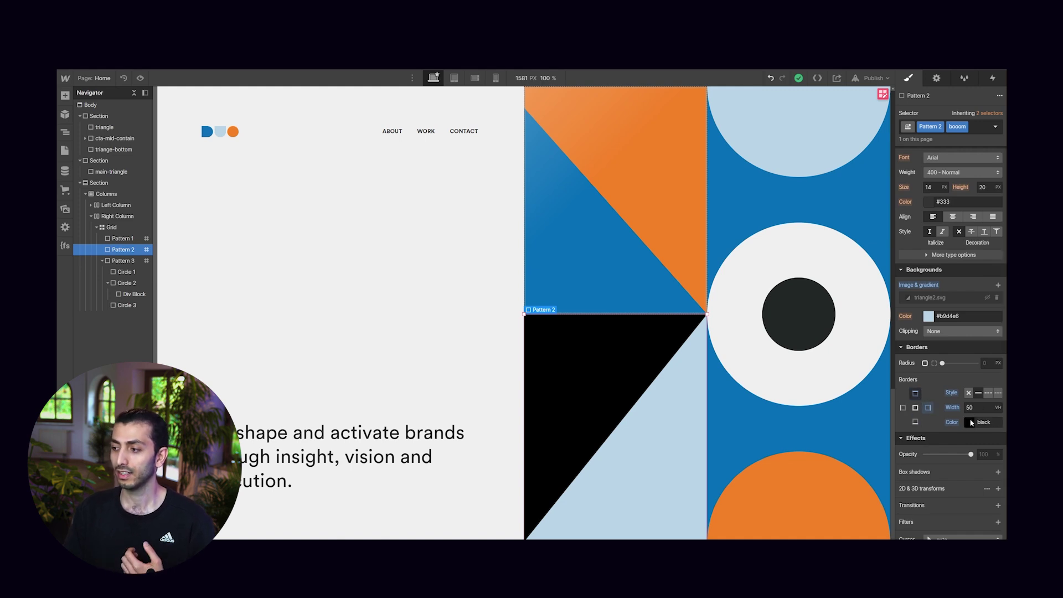